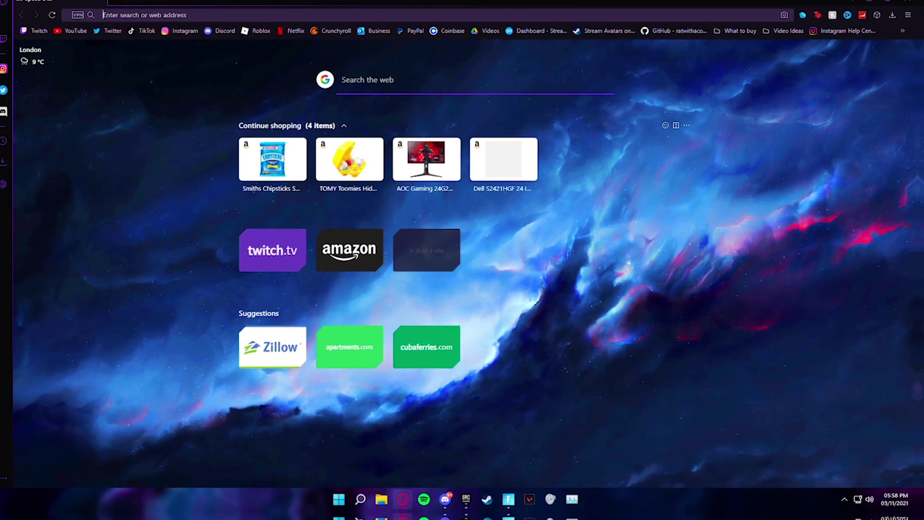
Step: Look over Microsoft's Download Windows 11 page in Opera GX, then close the browser
text(windows11)
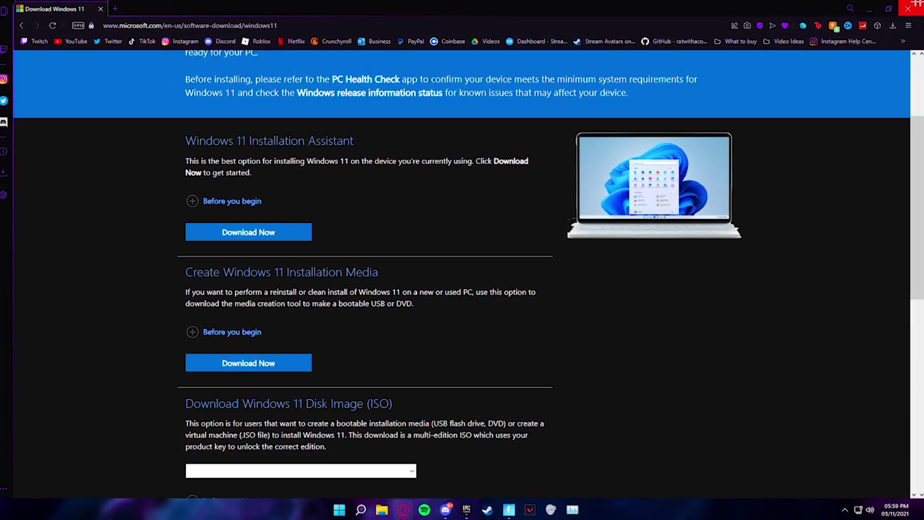
click(908, 8)
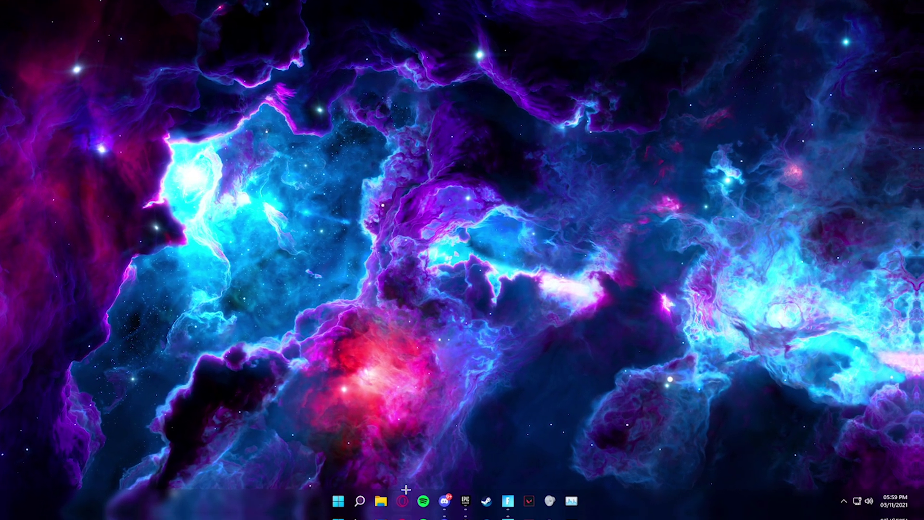
Step: Launch Settings from search and switch the main Notifications setting Off
click(359, 501)
text(set)
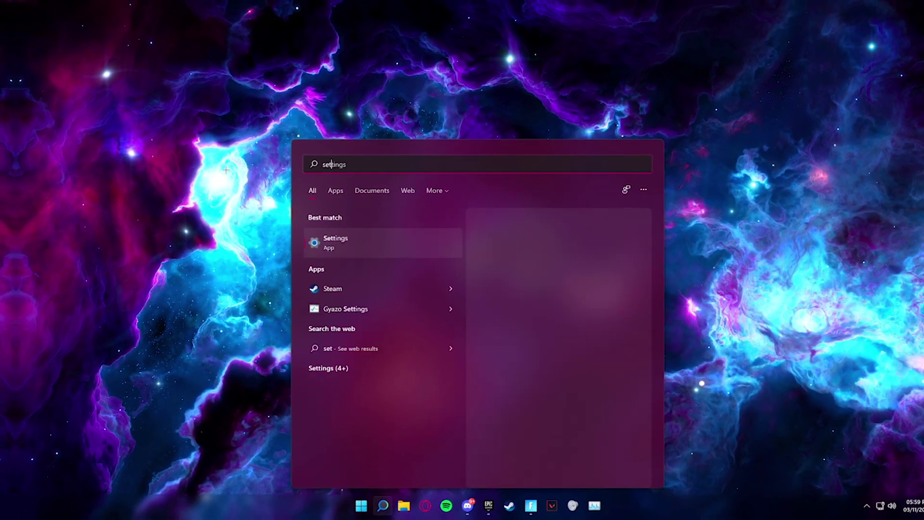
click(350, 246)
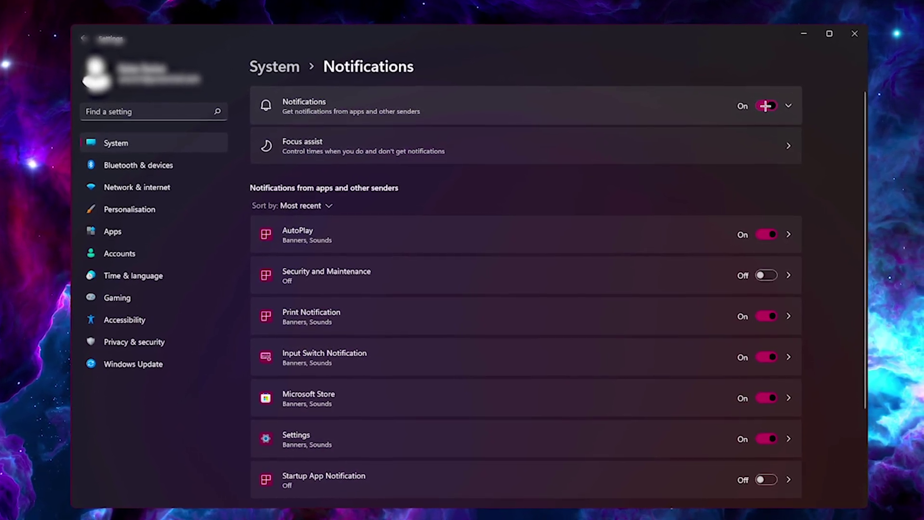
click(768, 108)
scroll(635, 142, down, 3)
scroll(647, 180, up, 3)
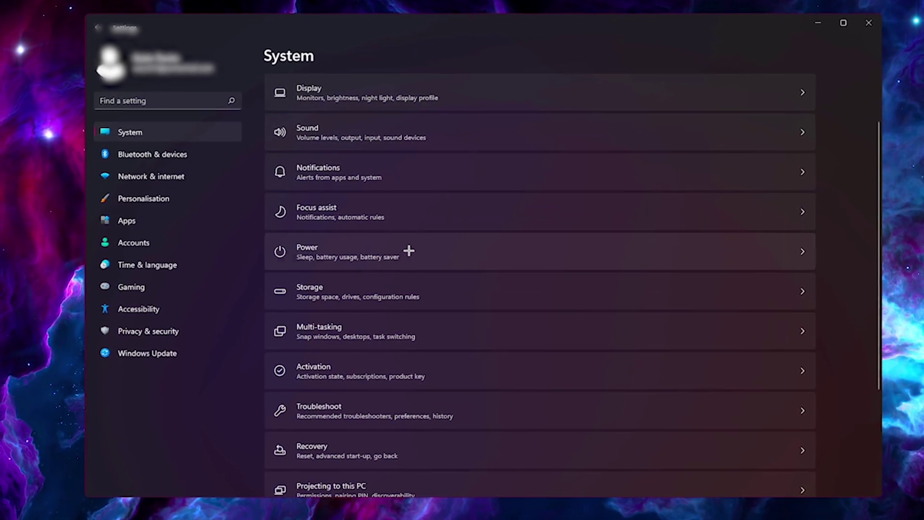
Step: Open Power settings, then reach the Control Panel Power Options plan list via 'edit power'
click(406, 249)
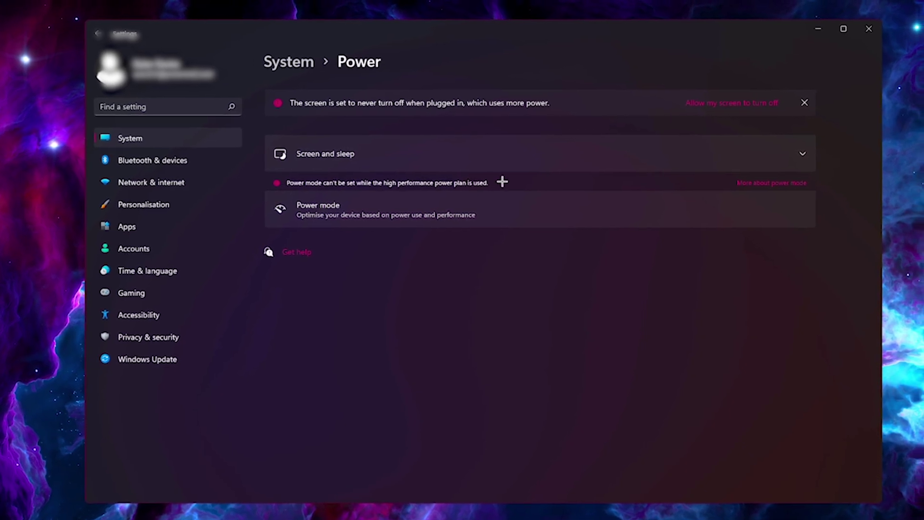
key(super)
text(edit power)
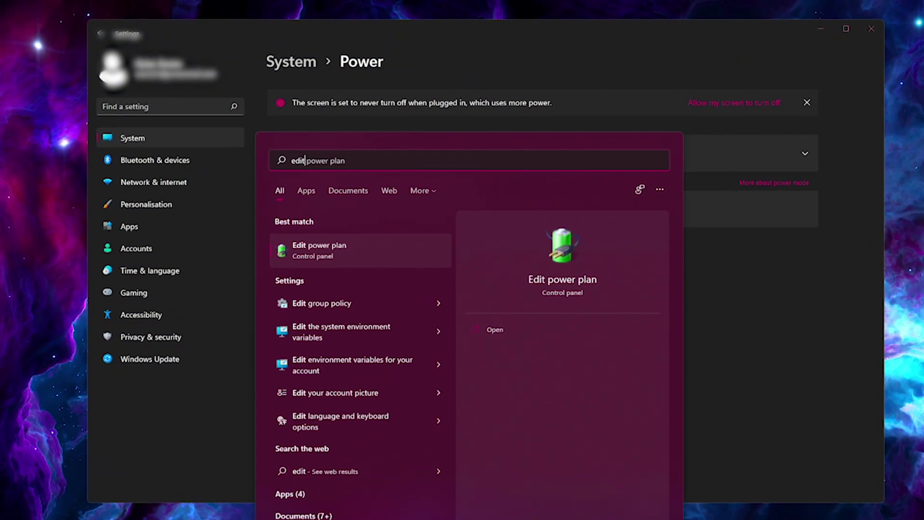
click(333, 233)
click(428, 100)
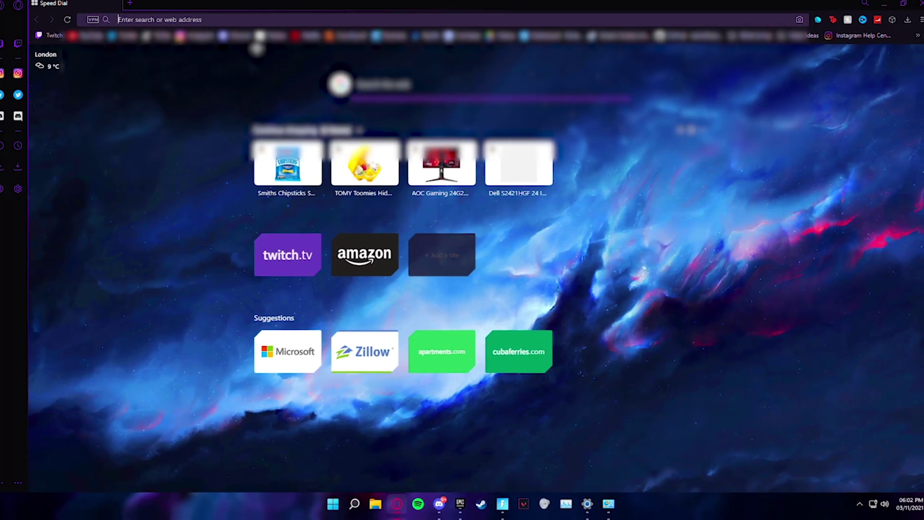
Step: Search 'ultimate perofrmance power plan' to find the How-To Geek powercfg guide
text(ultimate pe)
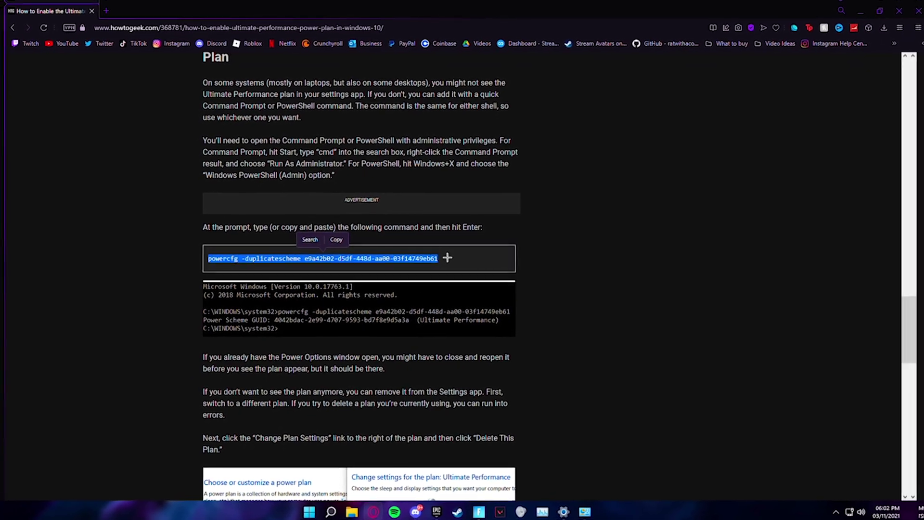
Step: Launch Command Prompt as administrator and approve the UAC request
click(358, 512)
text(command)
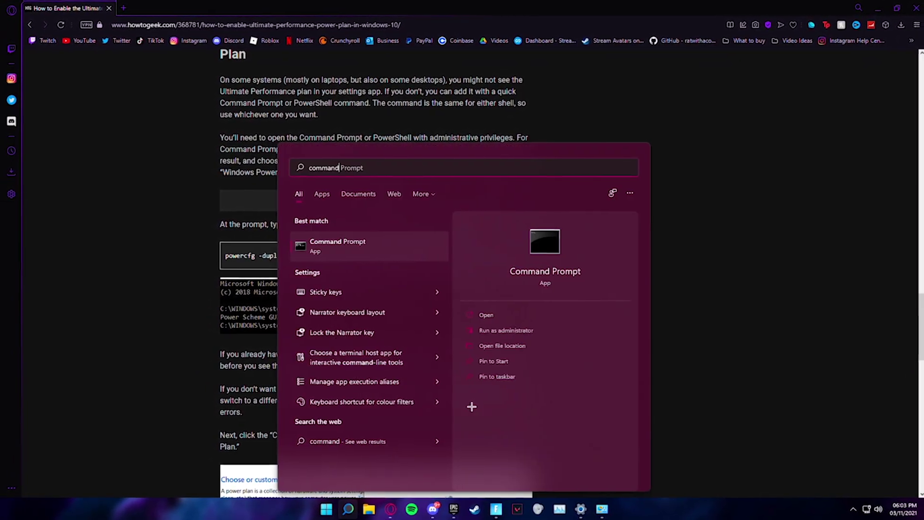
right_click(377, 250)
click(411, 259)
click(420, 331)
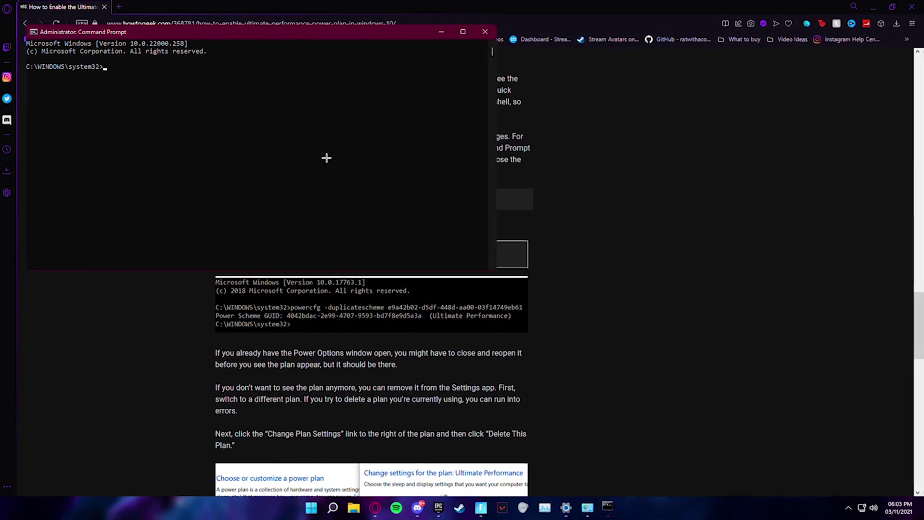
Step: Run the pasted powercfg command and make Ultimate Performance the active power plan
text(powercfg -duplicatescheme e9a42b02-d5df-448d-aa00-03f14749eb61)
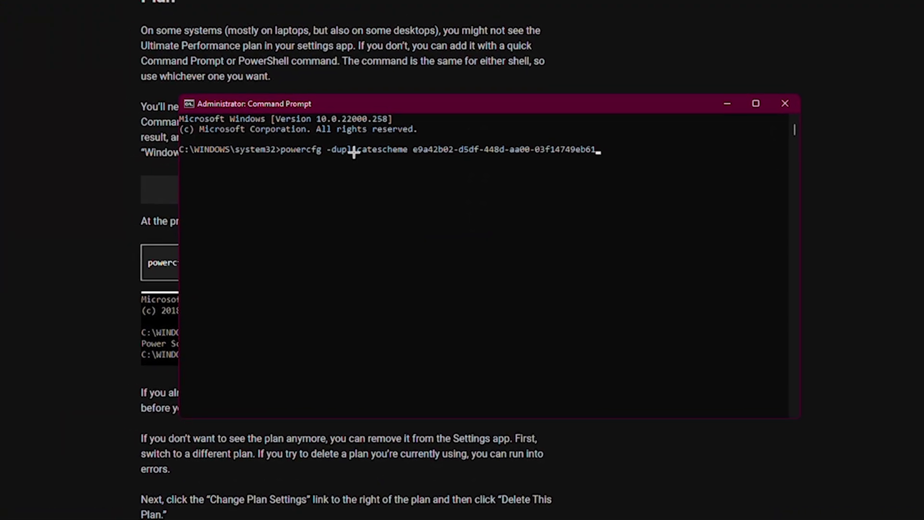
key(Return)
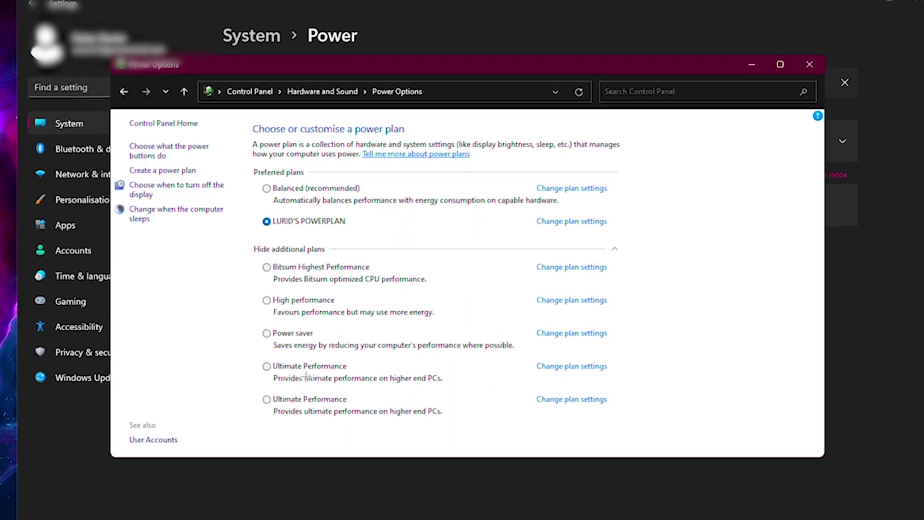
click(290, 358)
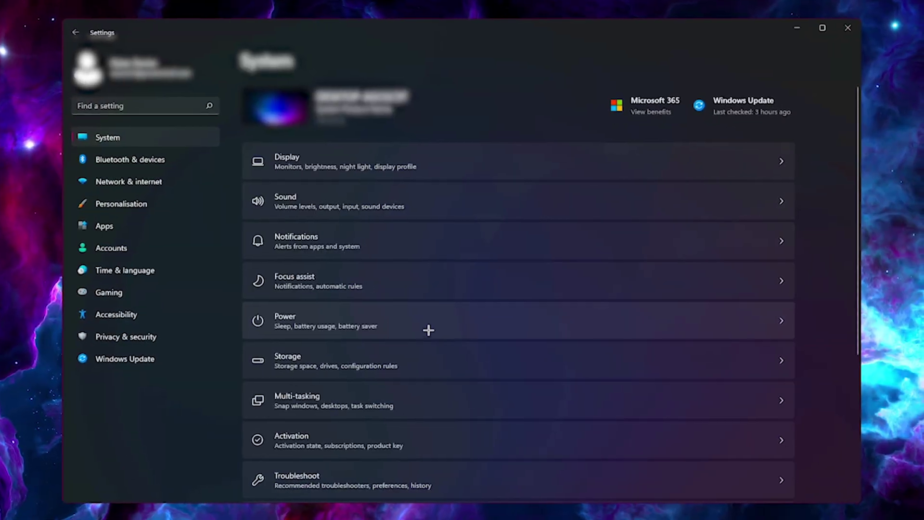
click(417, 361)
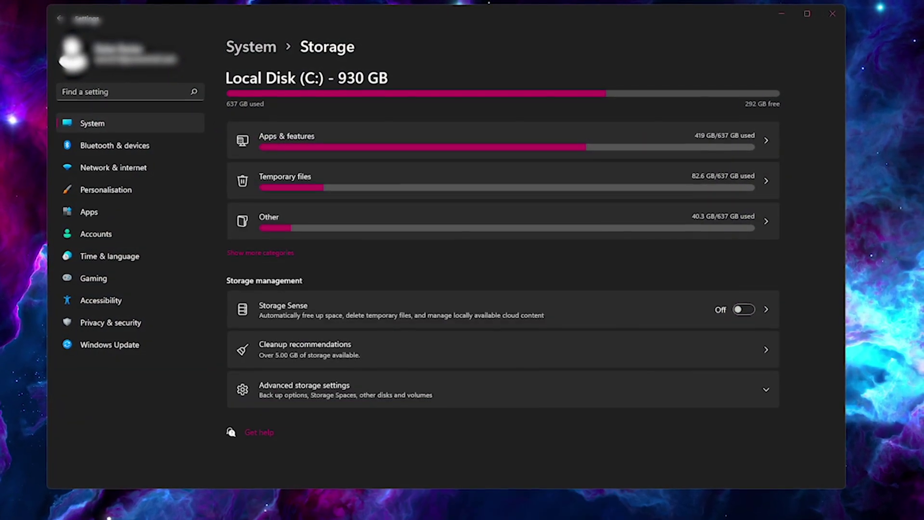
Step: Open the %temp% folder, select its temporary files, then open Storage Sense with cleanup on
key(super+s)
text(%temp%)
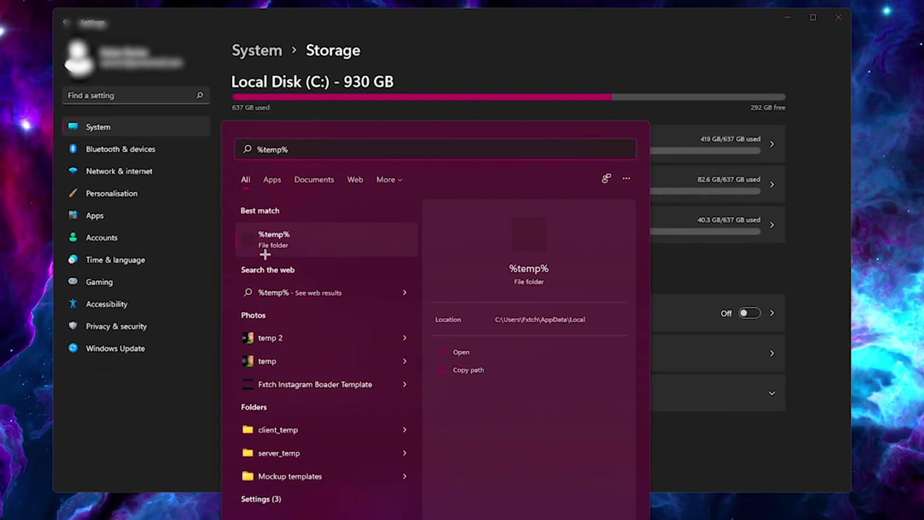
click(325, 229)
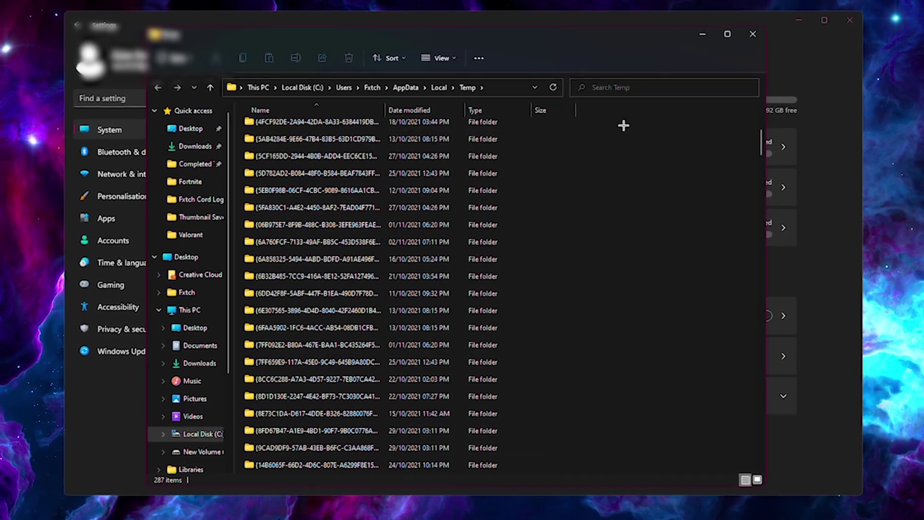
drag(610, 118, 529, 471)
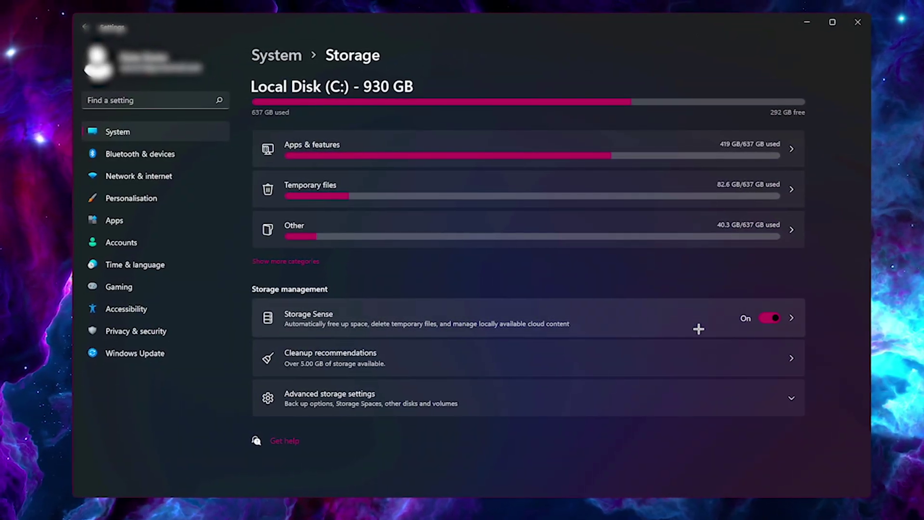
click(782, 323)
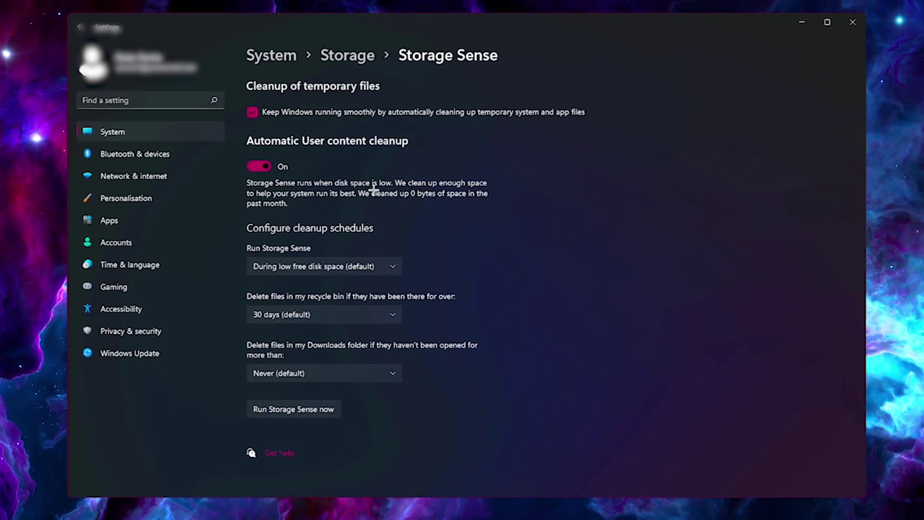
Step: In Cleanup recommendations, tick the 50.2 GB Recycle Bin and leave Downloads unticked
click(366, 53)
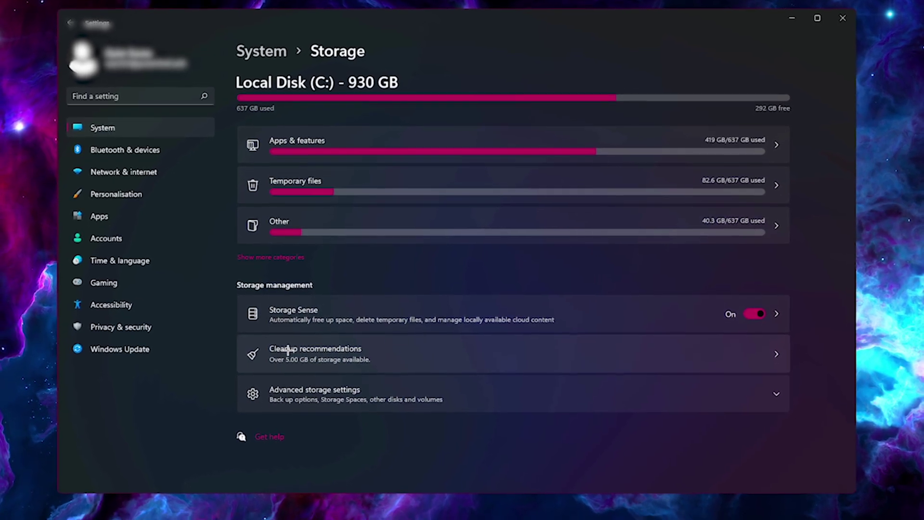
click(390, 354)
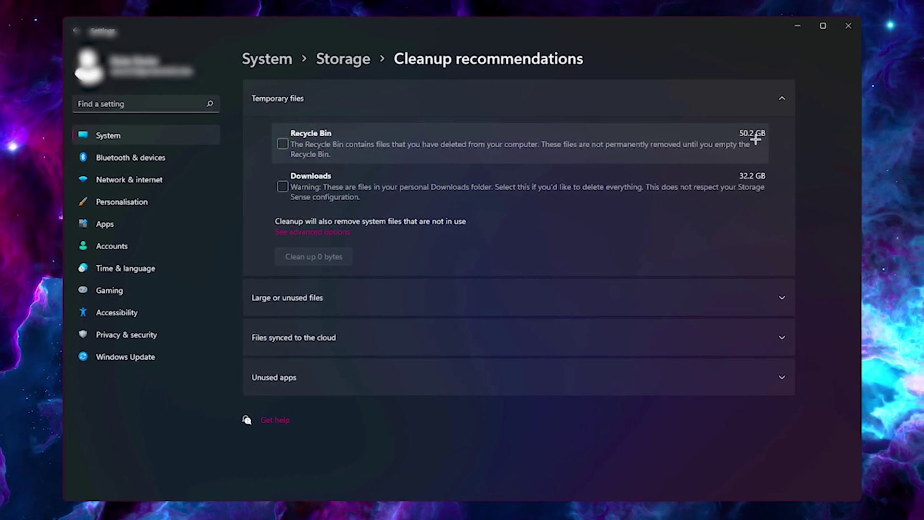
click(305, 138)
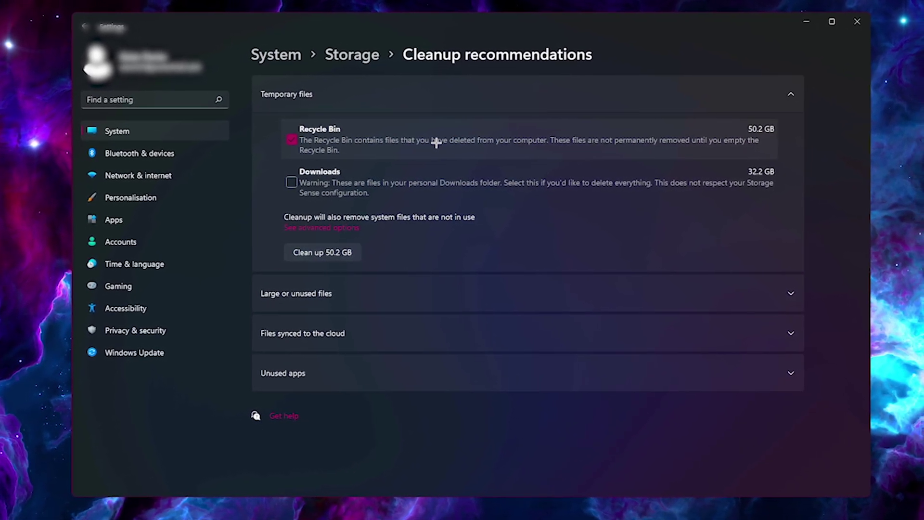
click(501, 194)
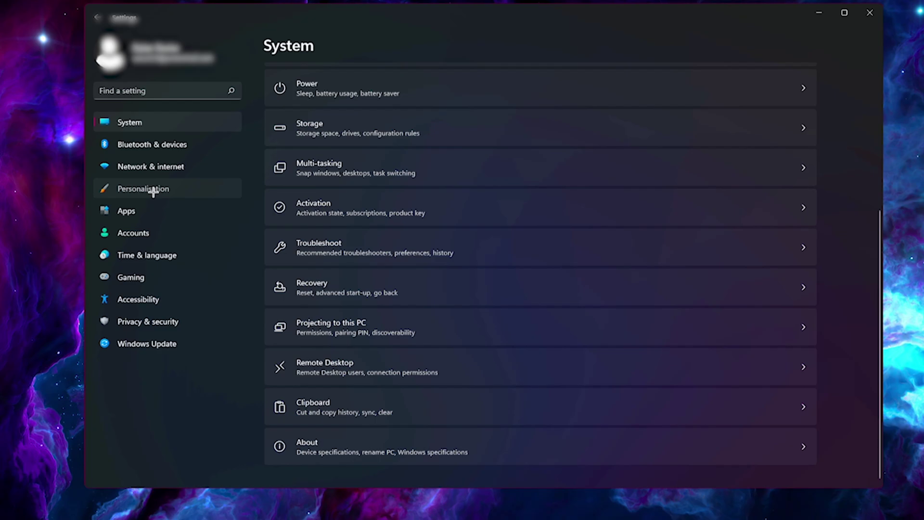
Step: Under Personalisation > Background, switch the background type to a solid black colour
click(149, 205)
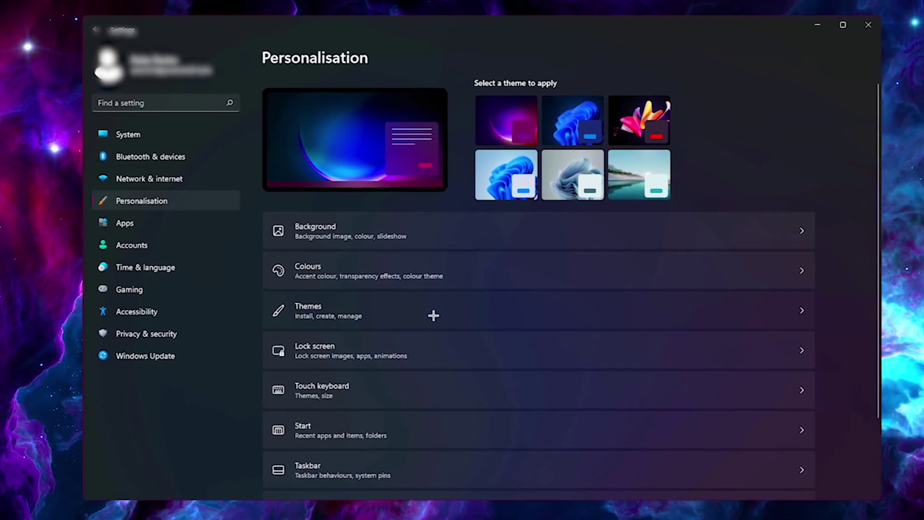
click(434, 315)
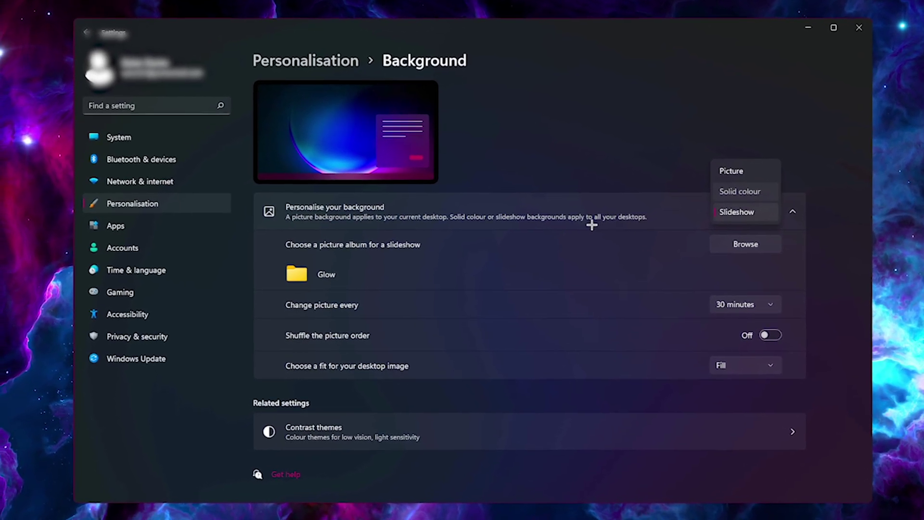
key(Up)
key(Return)
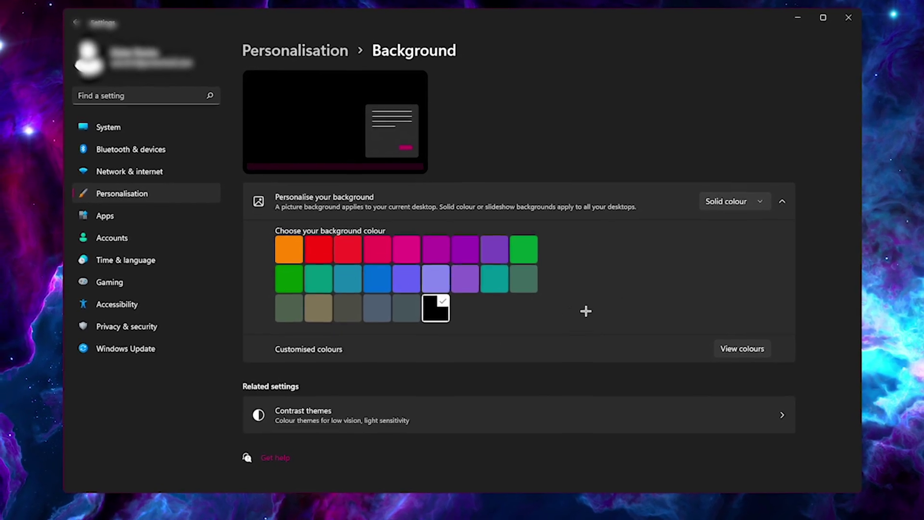
Step: Open Apps > Apps & features and scroll through the 180 installed apps
click(108, 208)
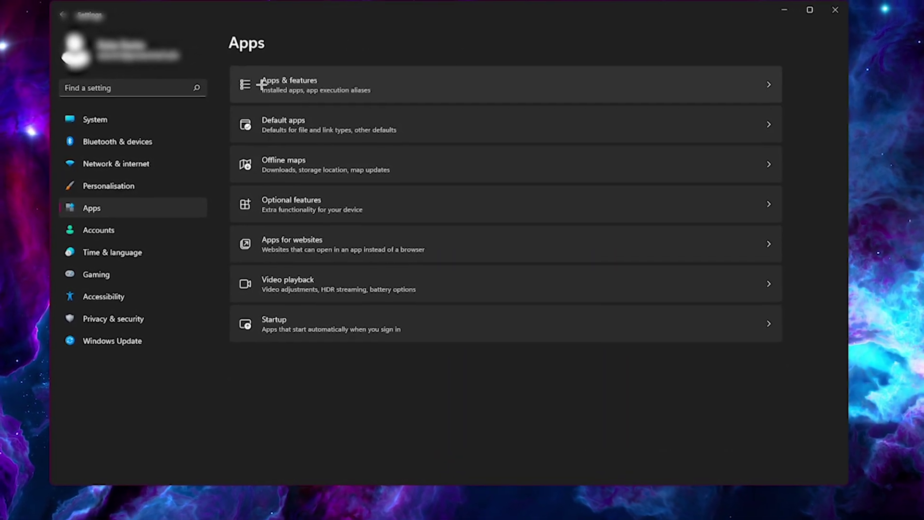
click(414, 91)
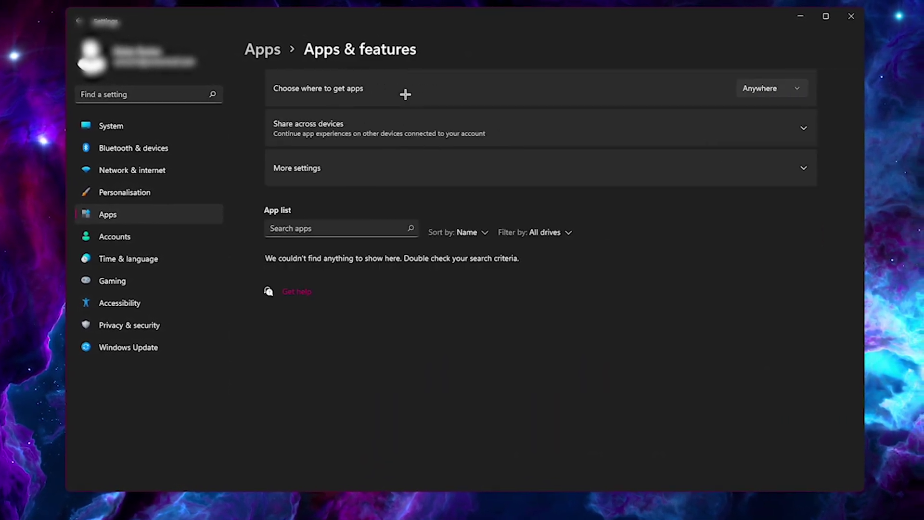
scroll(336, 186, down, 20)
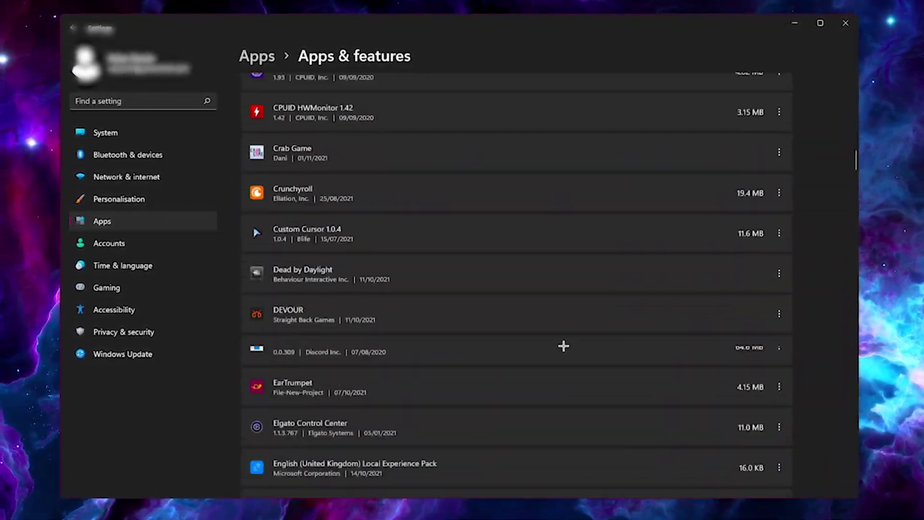
scroll(761, 327, up, 20)
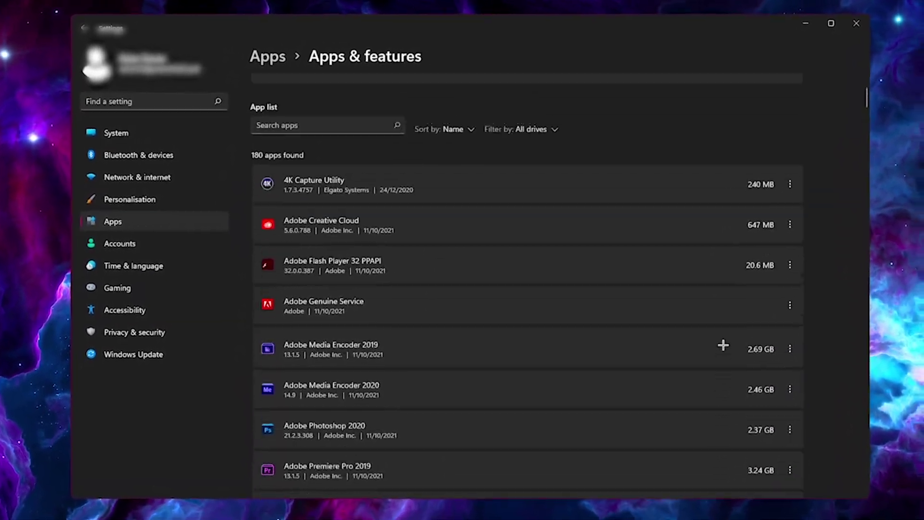
scroll(710, 346, down, 8)
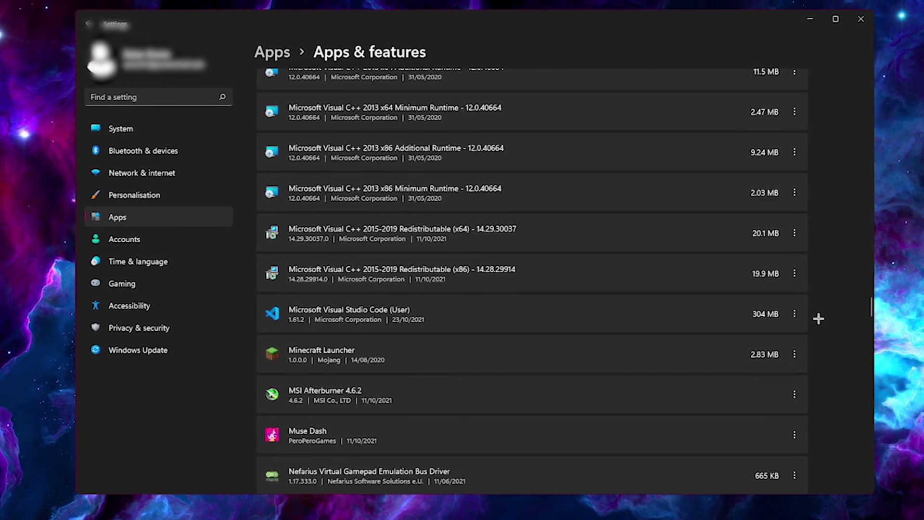
Step: Go back to Apps and scroll through the Optional features list
key(alt+Left)
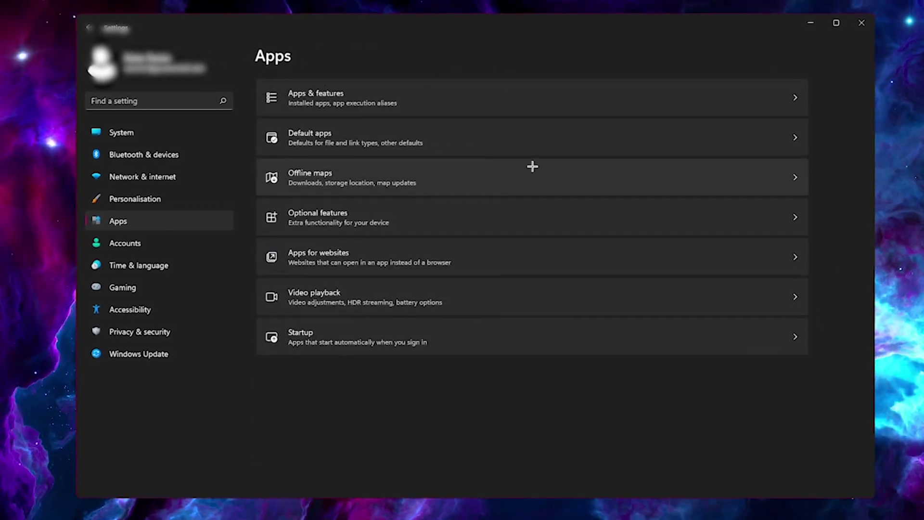
click(427, 222)
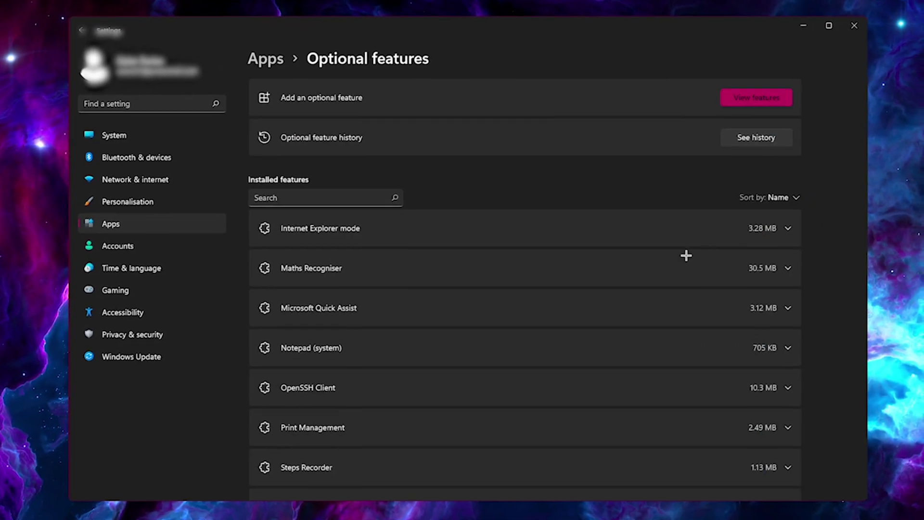
scroll(823, 172, down, 5)
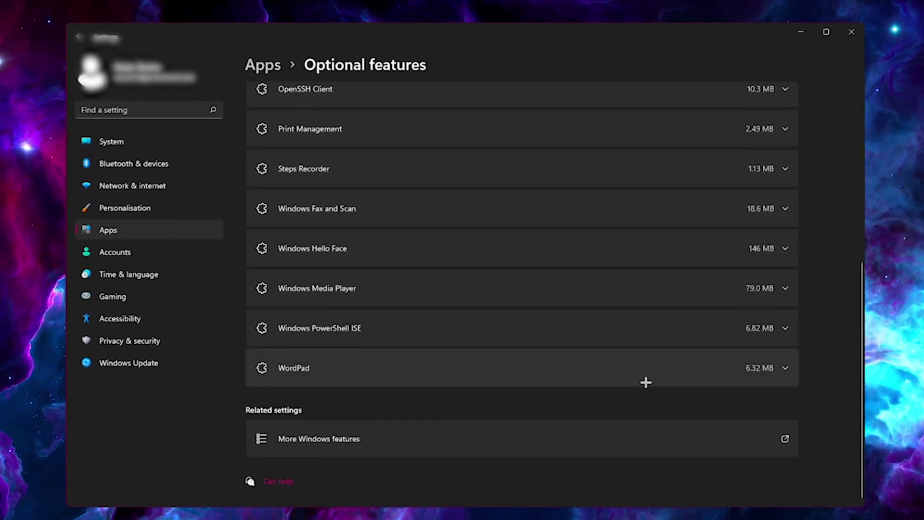
scroll(646, 382, up, 2)
scroll(615, 376, up, 1)
scroll(616, 355, up, 3)
scroll(790, 254, down, 1)
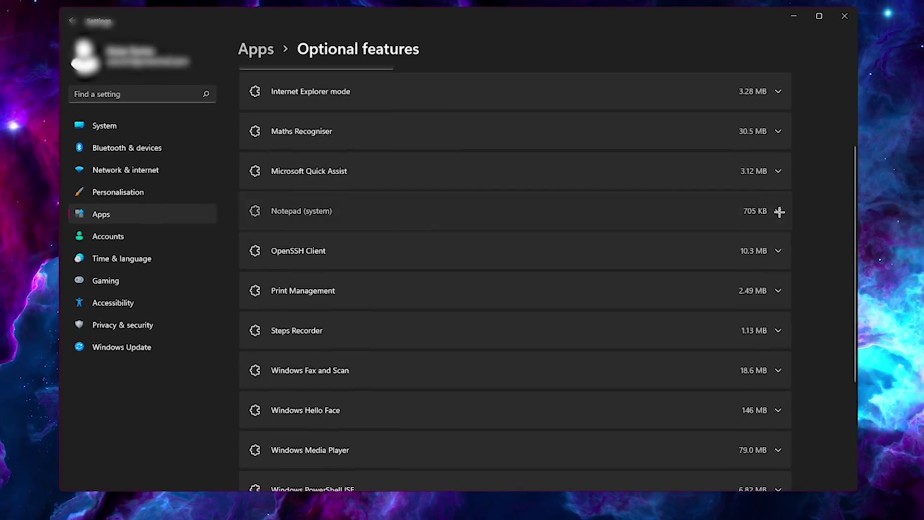
Step: Expand Notepad (system), test a new text document, then collapse it and expand Maths Recogniser
click(779, 211)
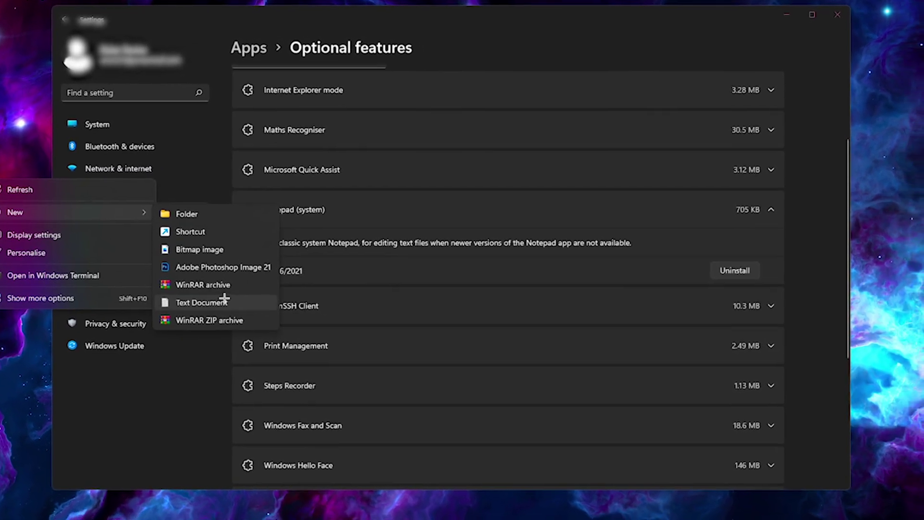
click(220, 310)
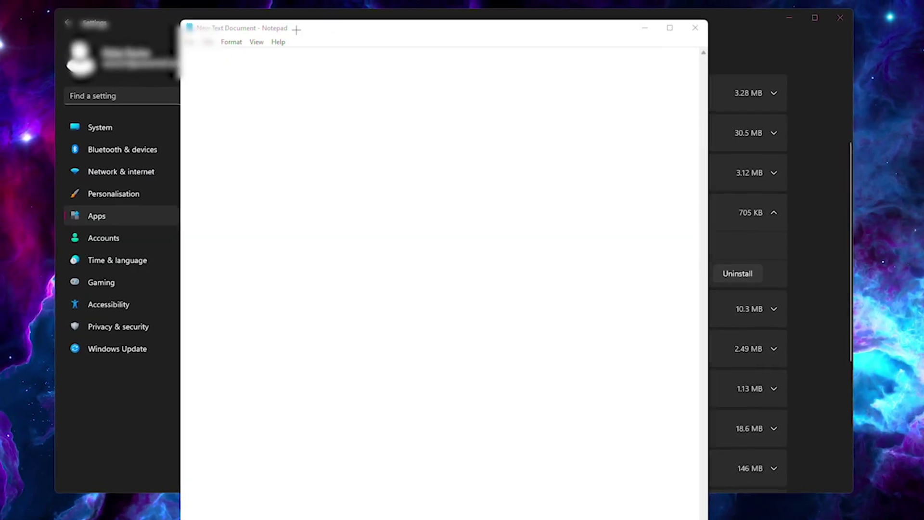
drag(297, 30, 188, 5)
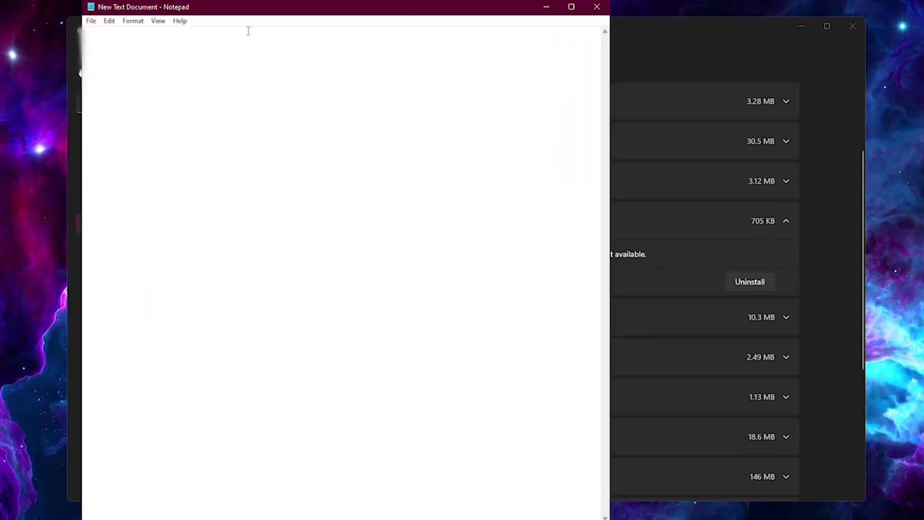
click(549, 4)
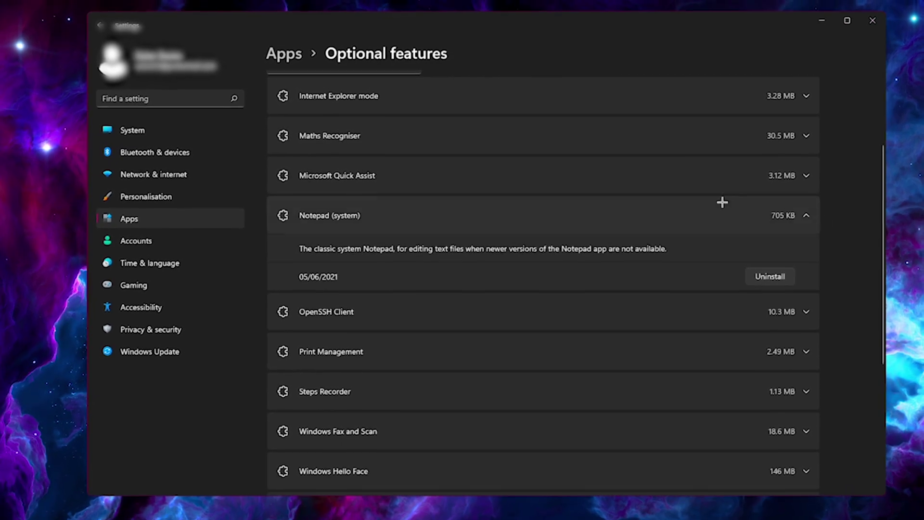
click(757, 223)
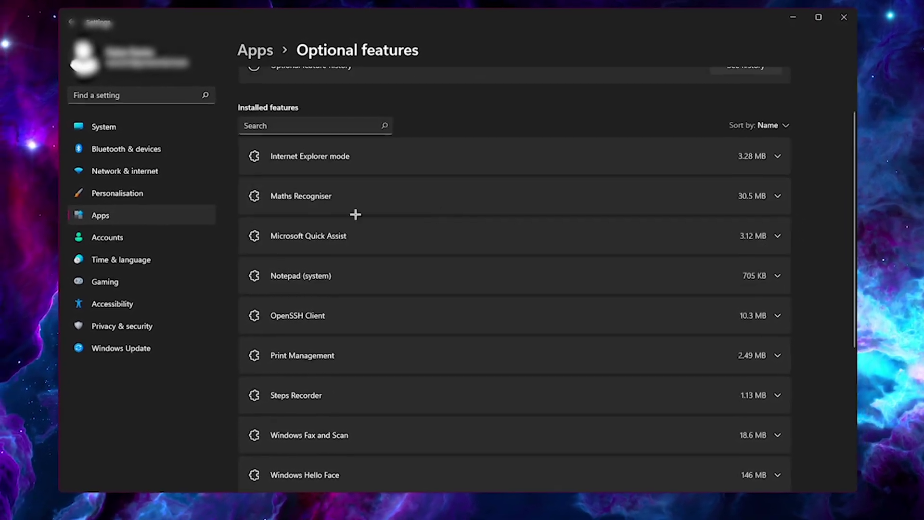
click(453, 195)
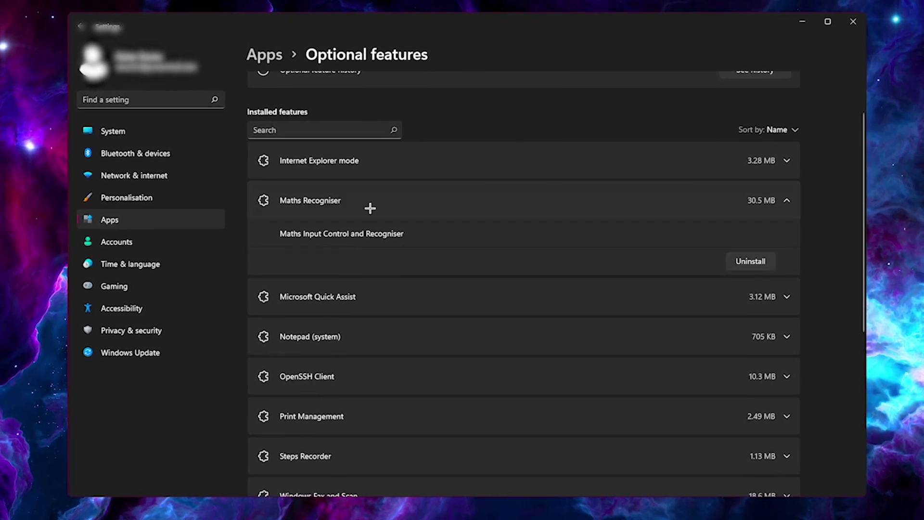
Step: Go to Apps > Startup and review which apps launch at sign-in and their impact ratings
click(96, 220)
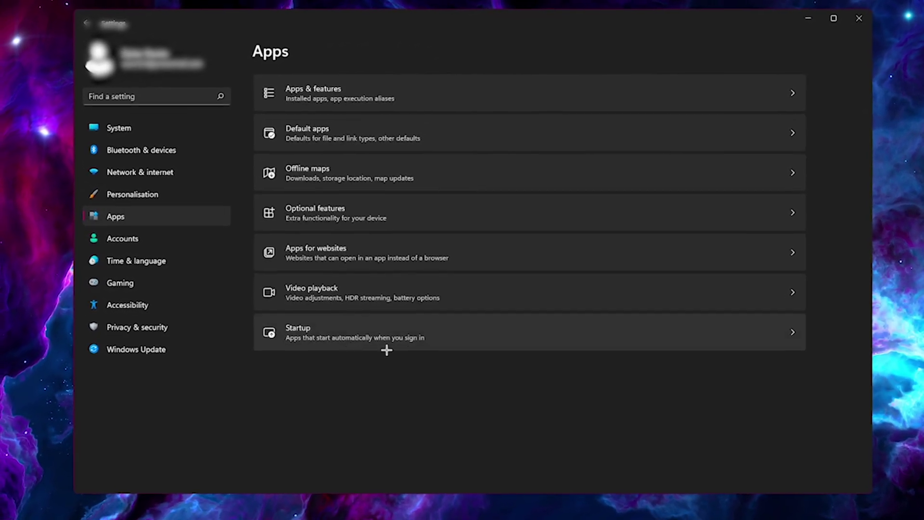
click(445, 332)
scroll(654, 281, down, 5)
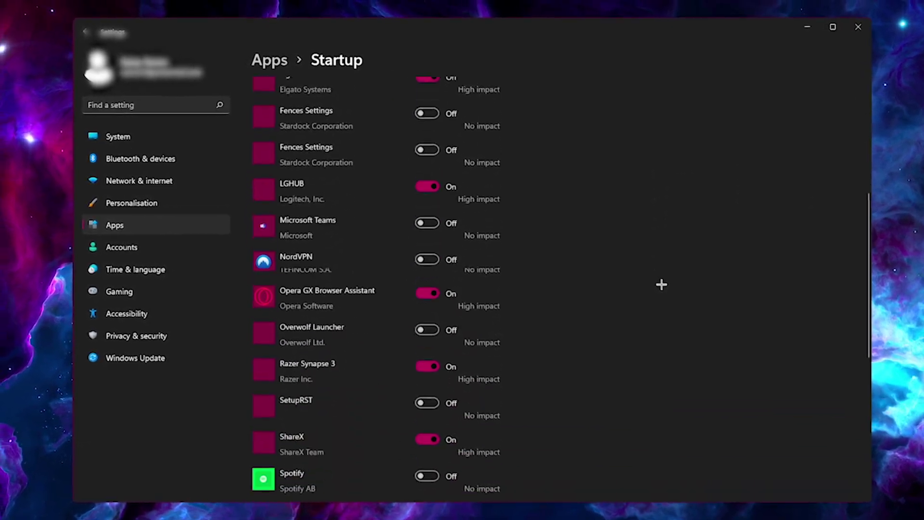
scroll(662, 284, down, 8)
scroll(617, 351, up, 10)
scroll(567, 258, down, 4)
scroll(423, 231, down, 7)
scroll(592, 144, up, 12)
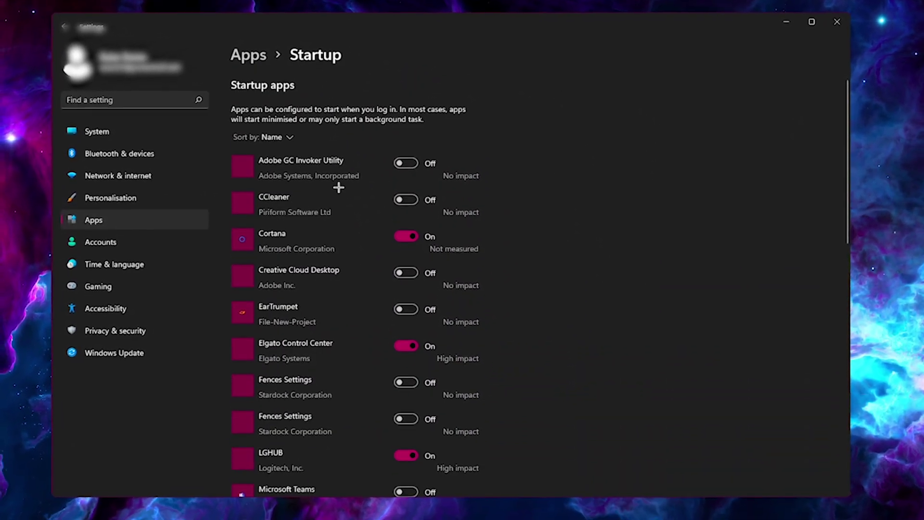
scroll(543, 159, down, 8)
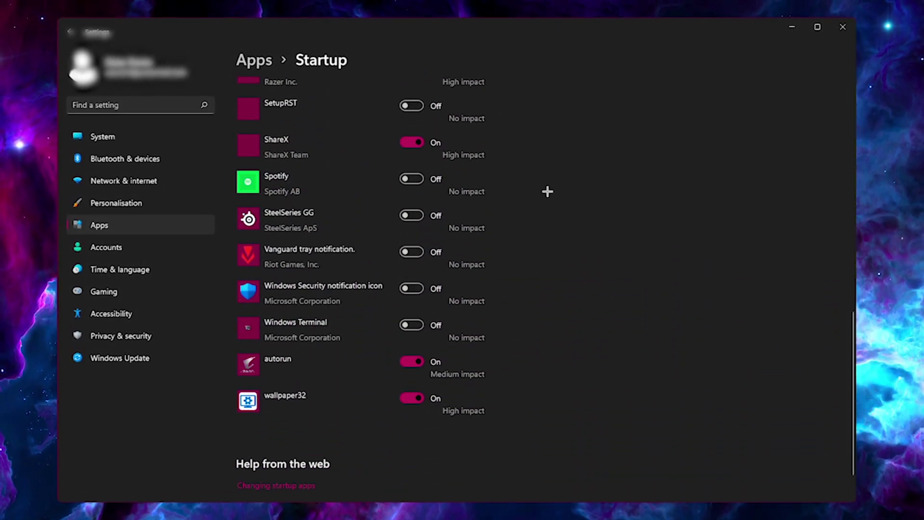
Step: In Gaming > Xbox Game Bar, make sure opening Game Bar with a controller button is Off
click(107, 247)
click(116, 291)
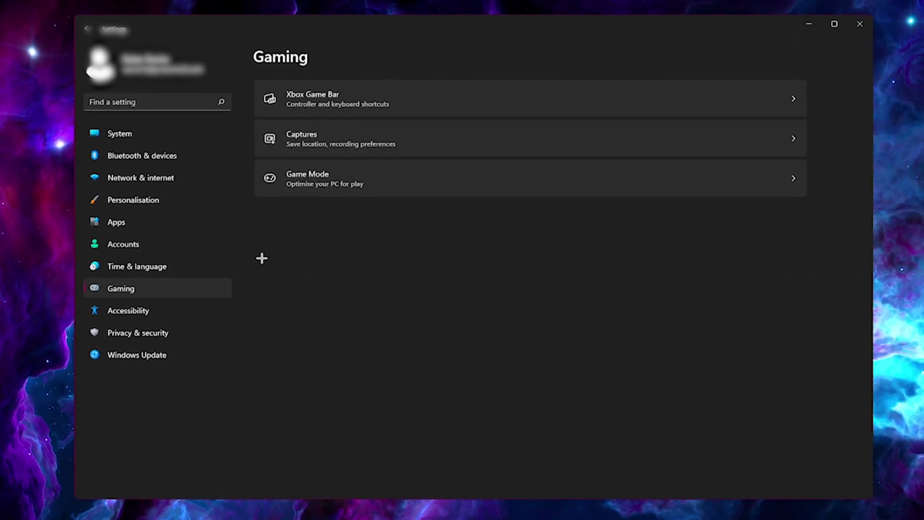
click(418, 94)
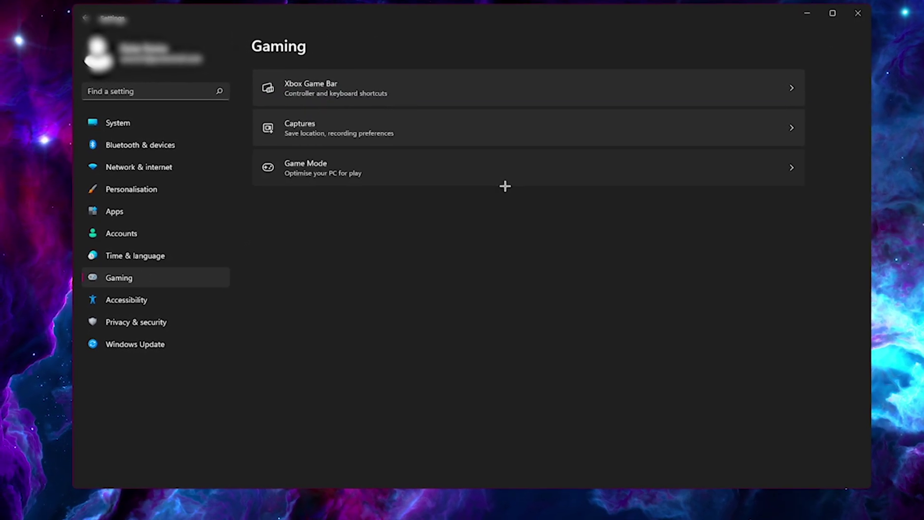
click(503, 184)
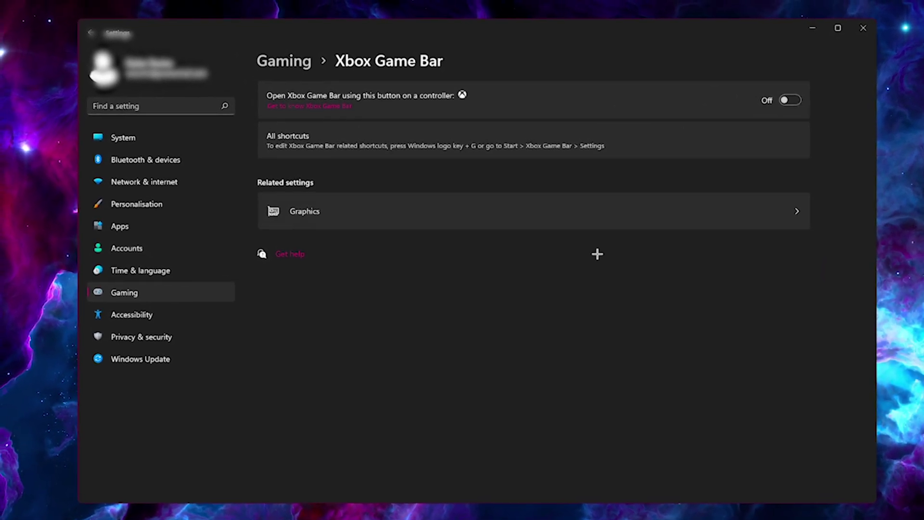
Step: In the GeForce Experience overlay, confirm Instant Replay is off, then close the overlay
key(alt+z)
click(359, 169)
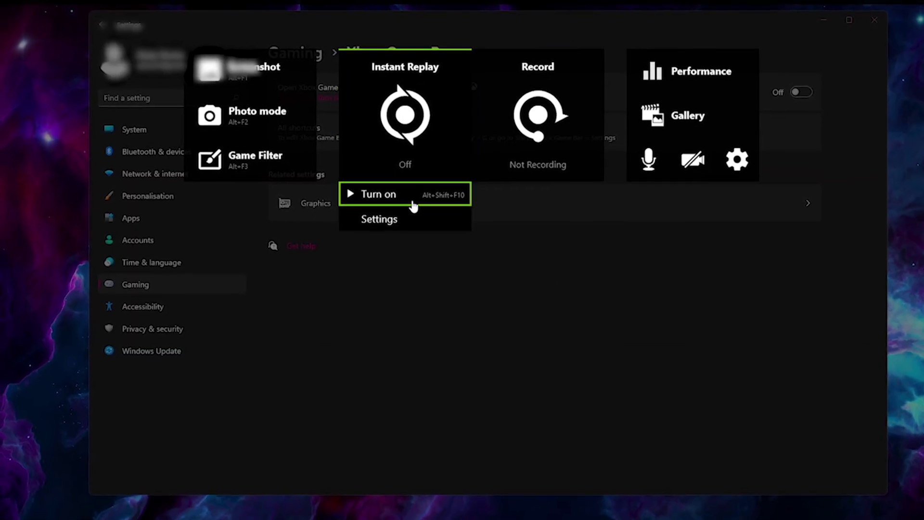
click(377, 191)
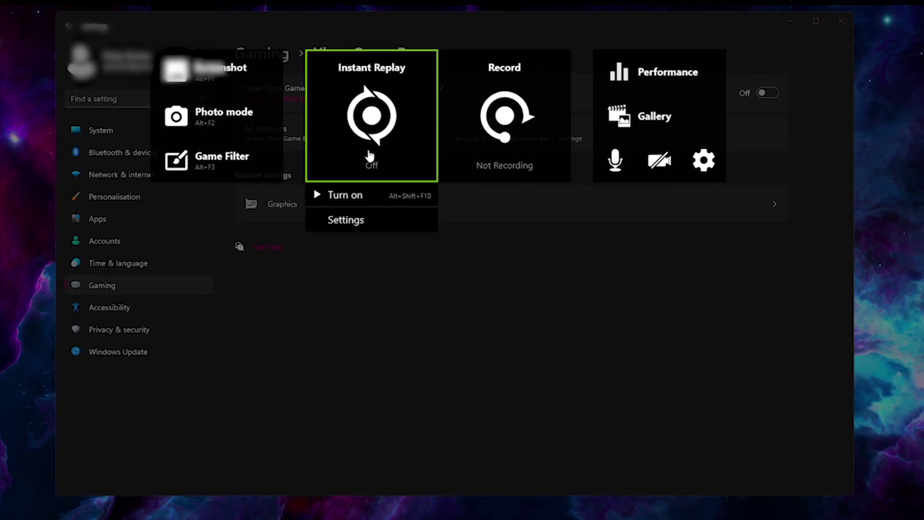
click(475, 342)
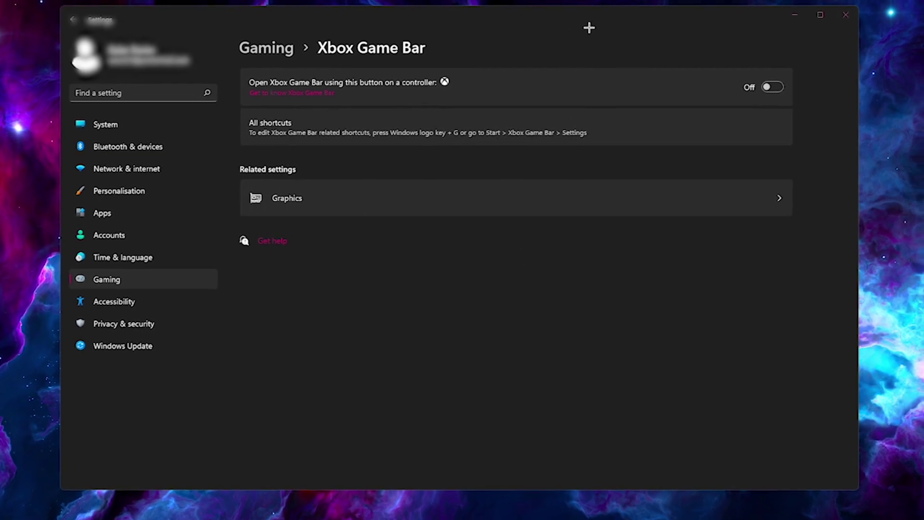